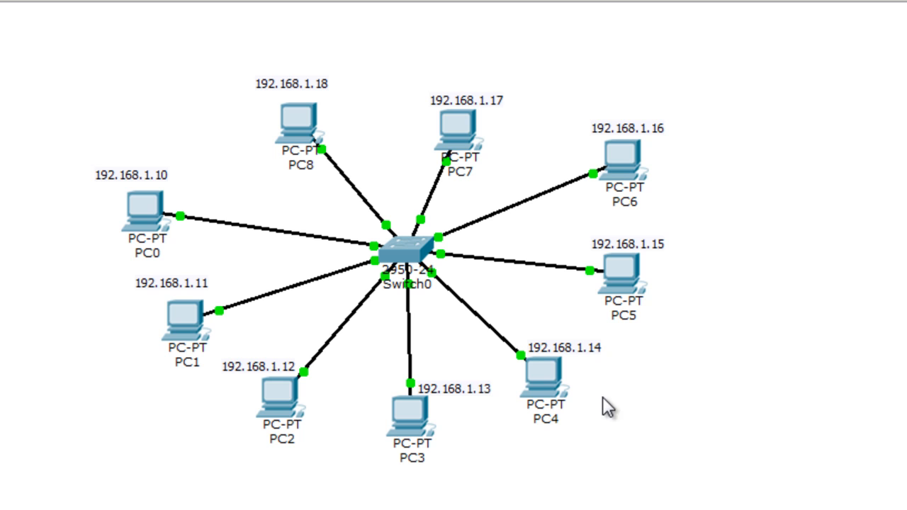
# Step: Switch the network workspace to simulation mode and return it to realtime mode
pyautogui.hotkey('shift', 's')
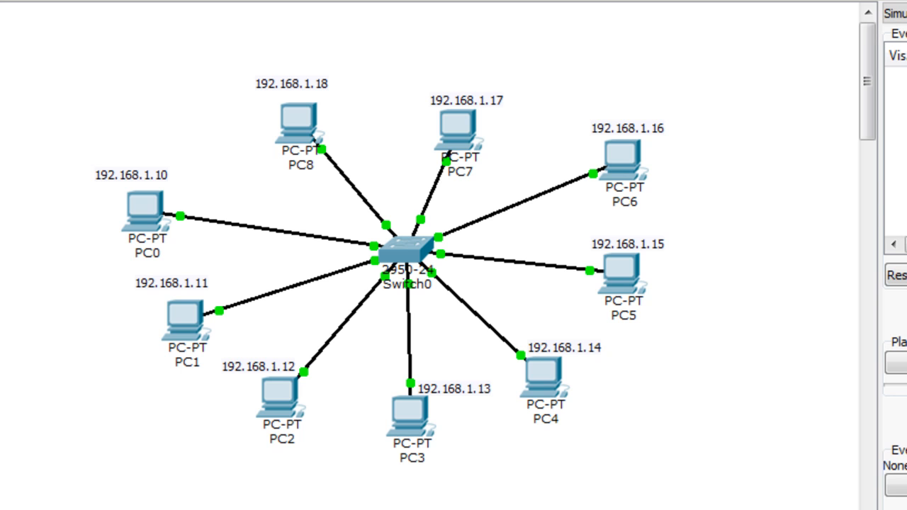
pyautogui.hotkey('shift', 'r')
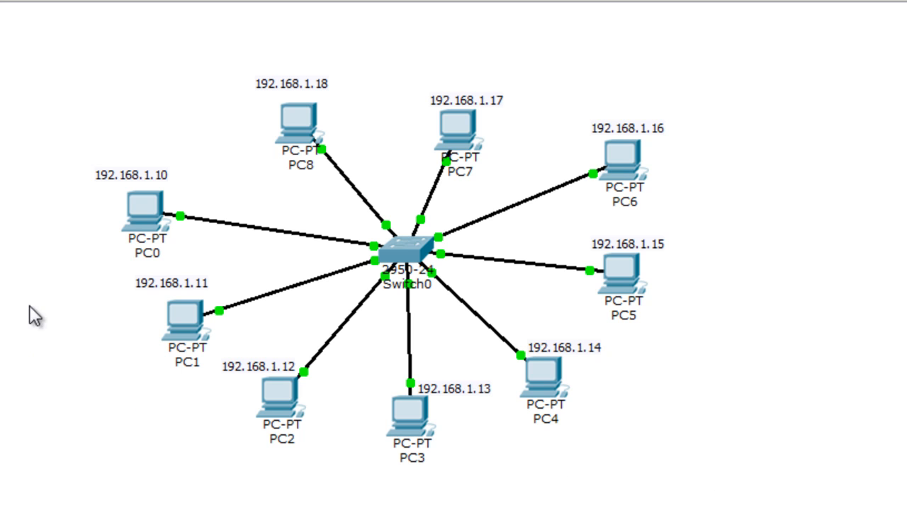
# Step: Ping the broadcast address 192.168.1.255 from PC0's command prompt and minimize the PC0 window
pyautogui.click(145, 215)
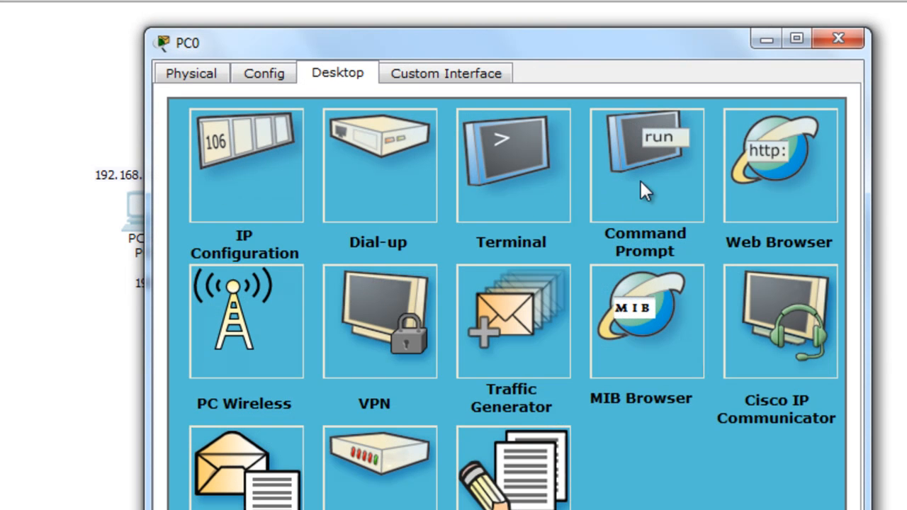
pyautogui.click(640, 182)
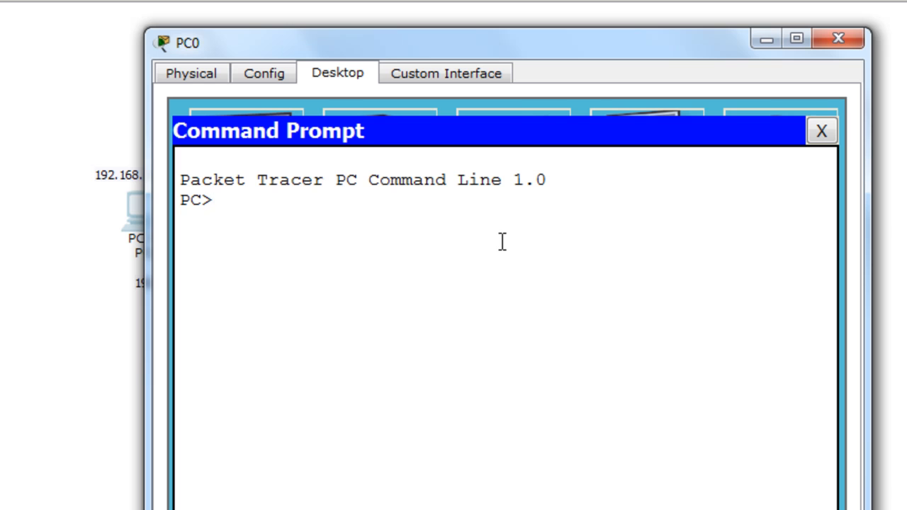
pyautogui.write('ping 192.168.1')
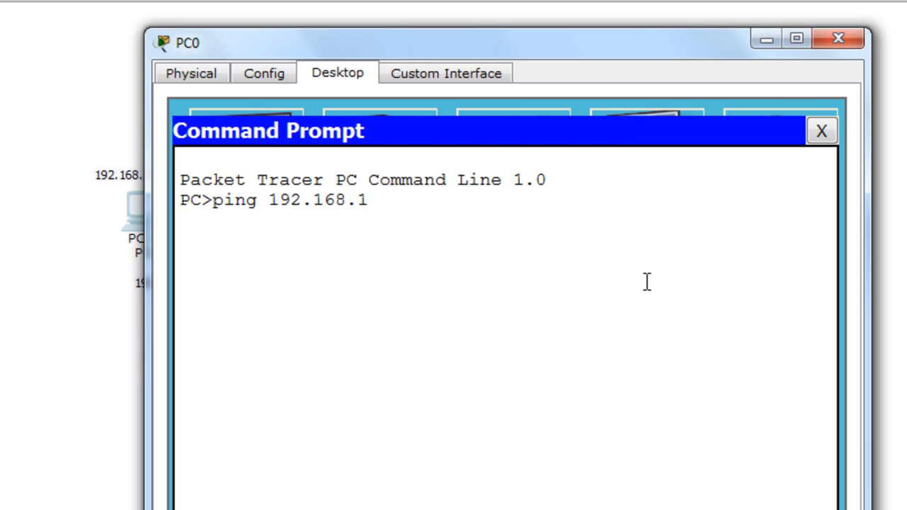
pyautogui.write('.255')
pyautogui.press('Return')
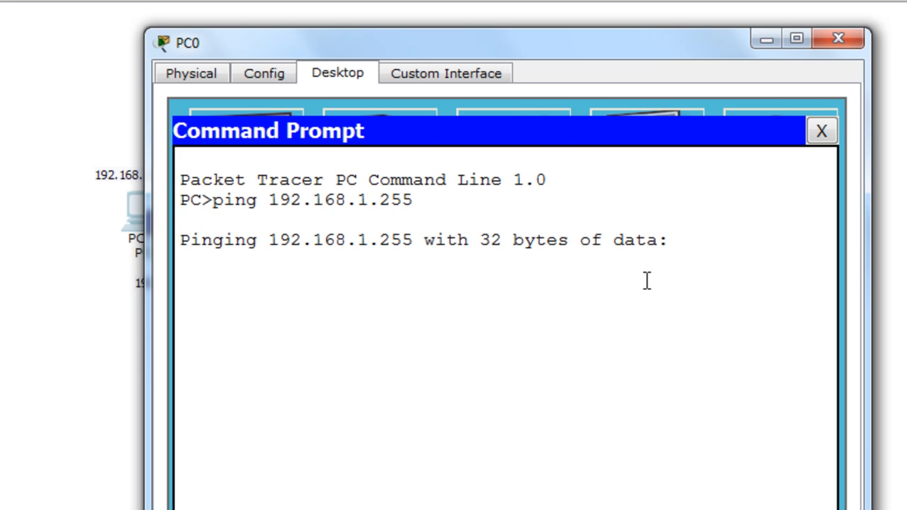
pyautogui.click(766, 41)
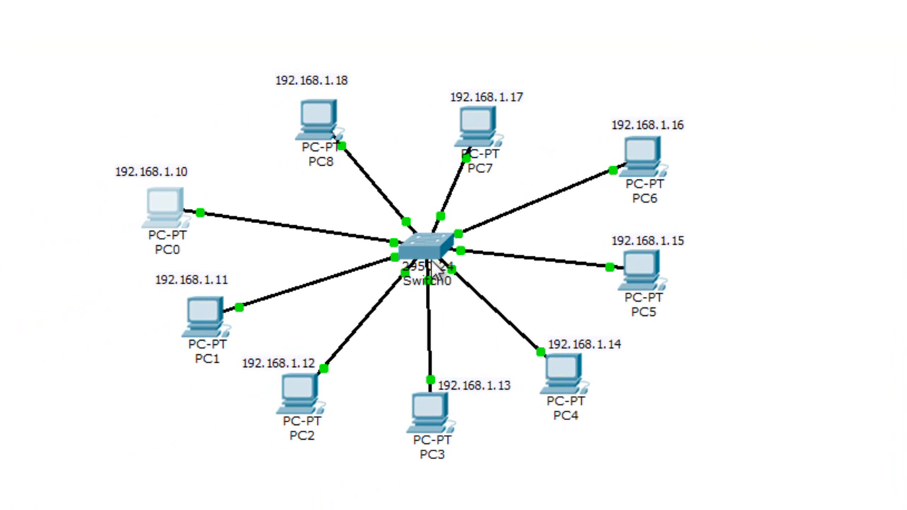
# Step: Open Switch0's command line and enter global configuration mode with enable and configure terminal
pyautogui.click(425, 252)
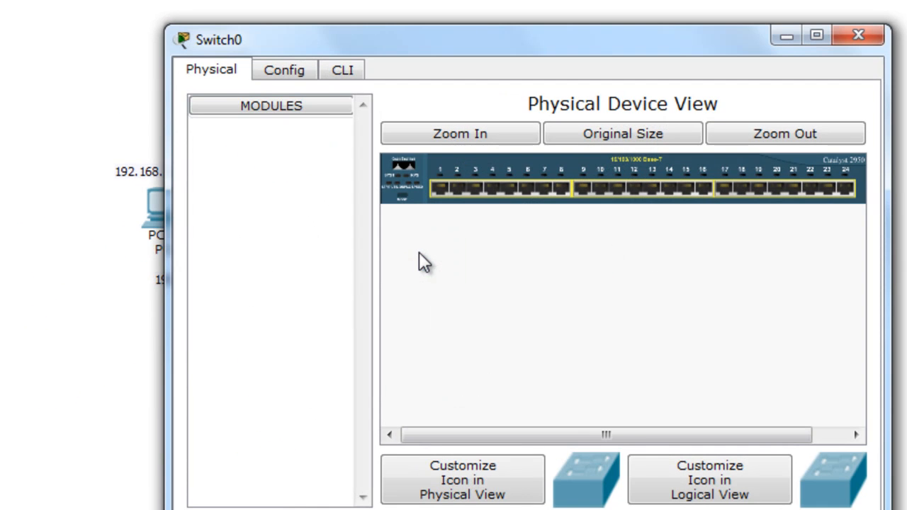
pyautogui.click(353, 76)
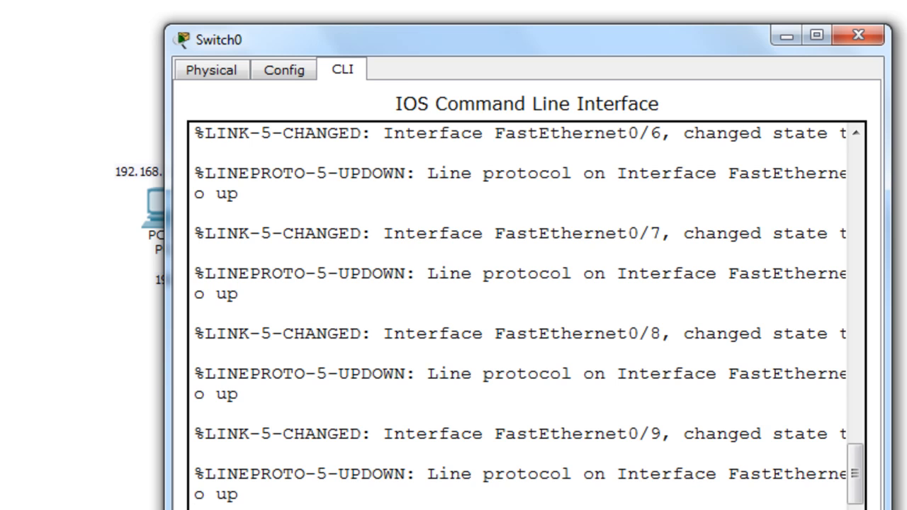
pyautogui.press('Return')
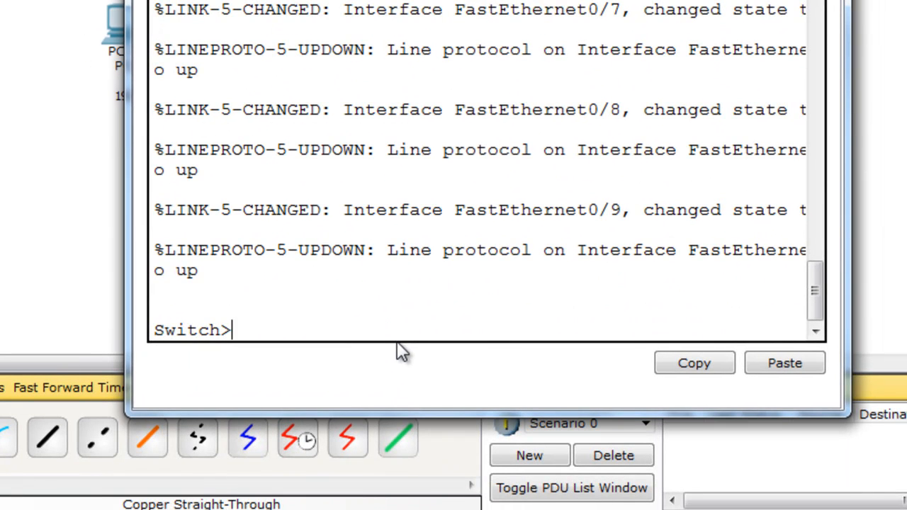
pyautogui.write('enable')
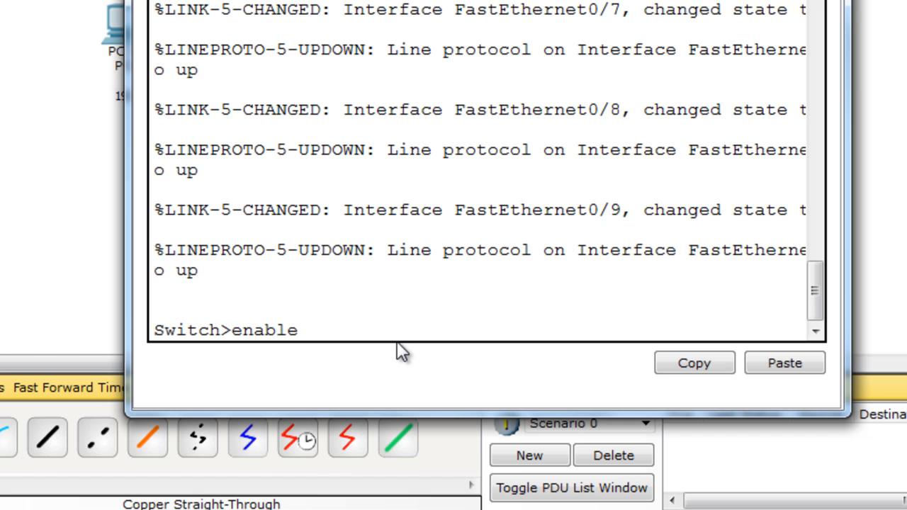
pyautogui.press('Return')
pyautogui.write('co')
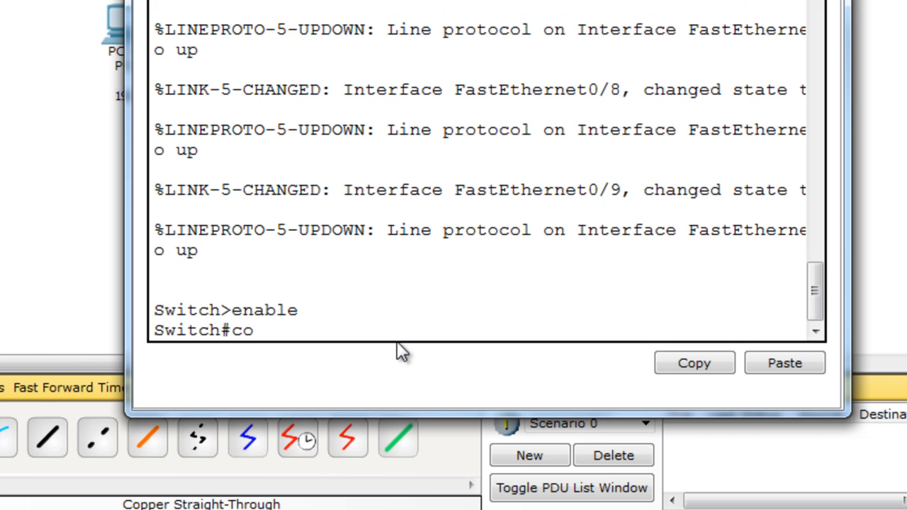
pyautogui.write('nfigu')
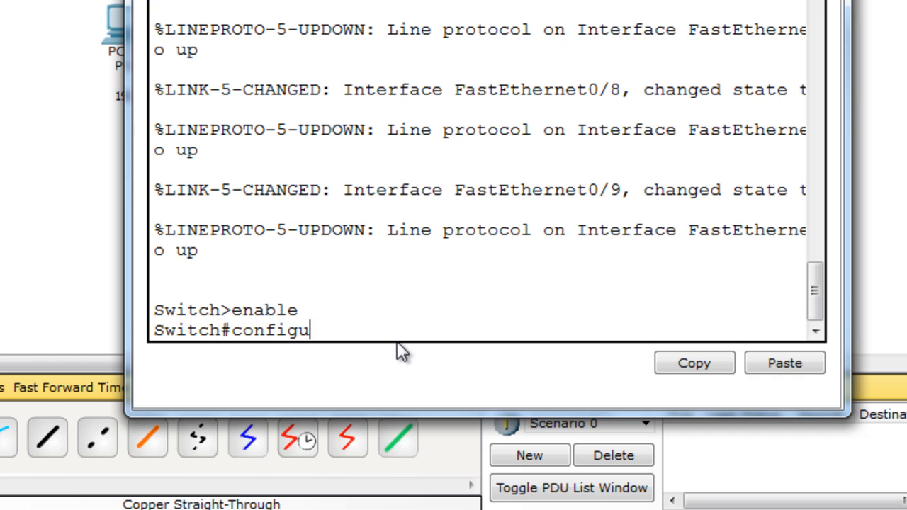
pyautogui.write('re termina')
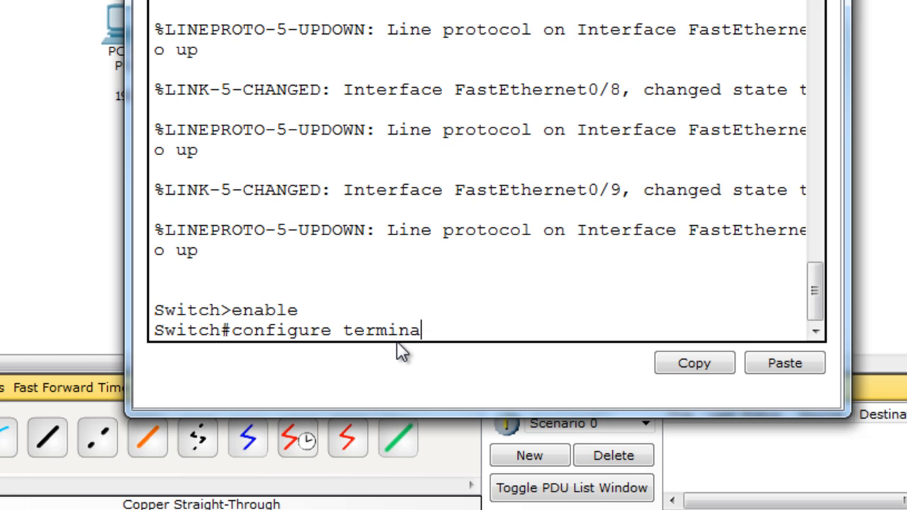
pyautogui.press('Return')
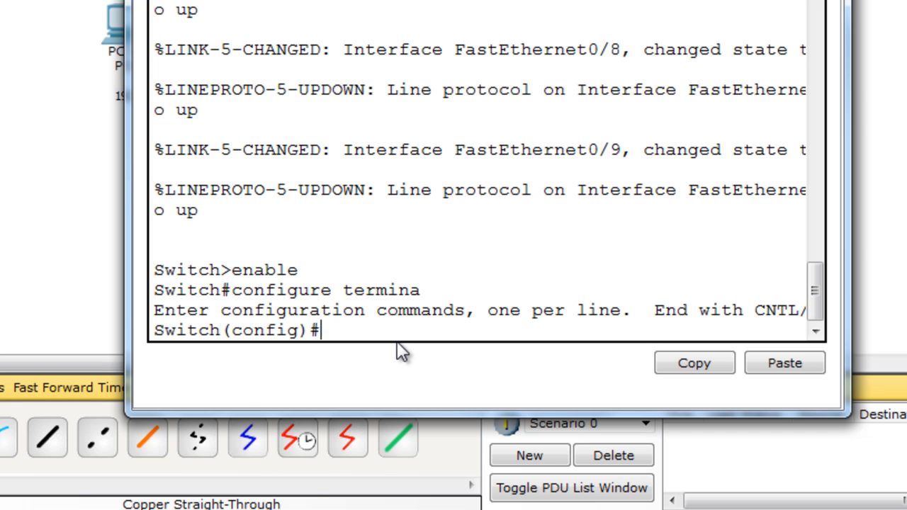
# Step: Query the allowed VLAN IDs with "vlan ?" and create VLAN 10 on Switch0
pyautogui.write('vlan ?')
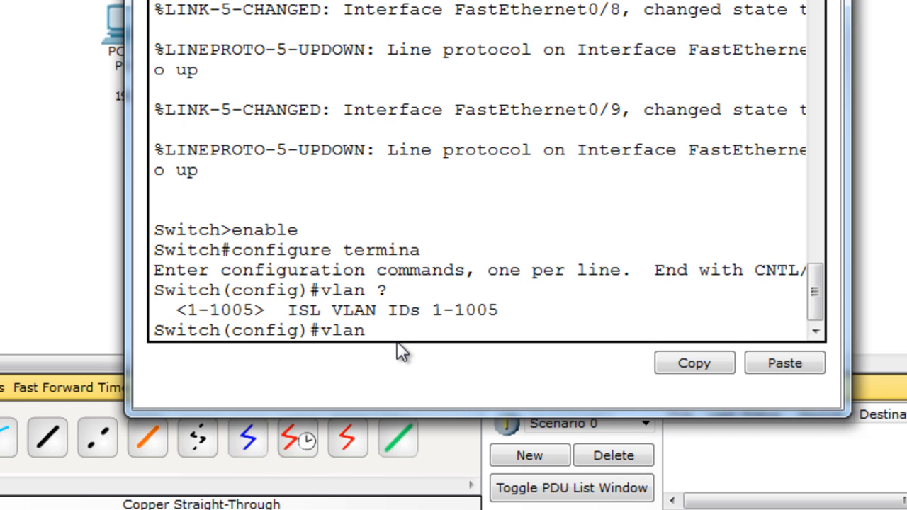
pyautogui.write('10')
pyautogui.press('Return')
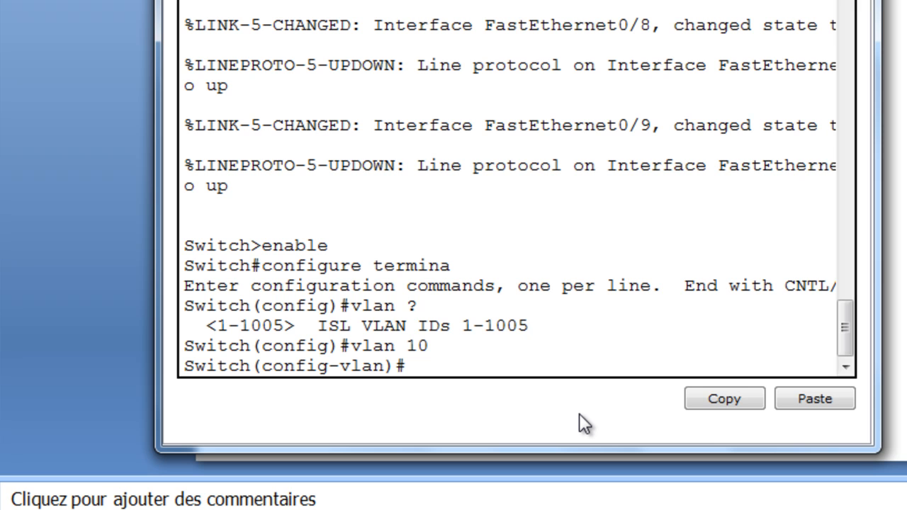
# Step: Name VLAN 10 UTILISATEUR and return to privileged EXEC mode with END
pyautogui.click(485, 354)
pyautogui.write('name')
pyautogui.write('U')
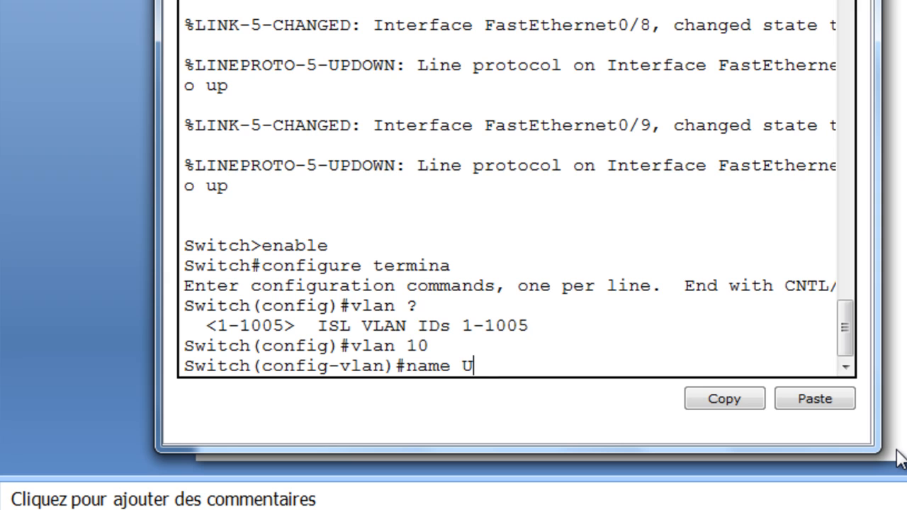
pyautogui.write('TILISATEUR')
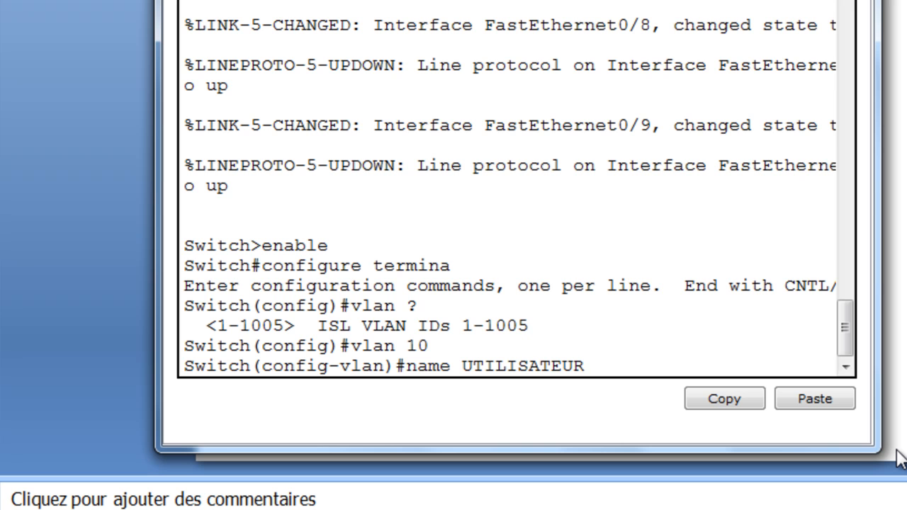
pyautogui.press('Return')
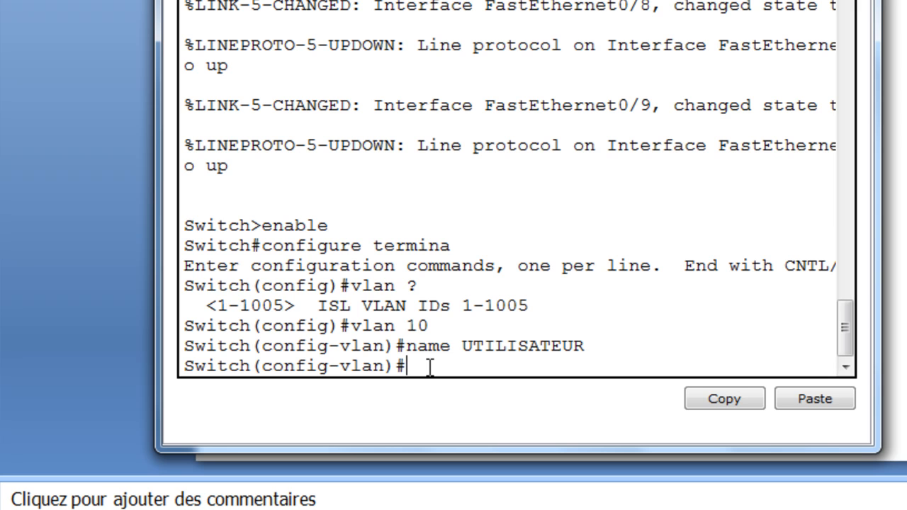
pyautogui.write('END')
pyautogui.press('Return')
pyautogui.press('Return')
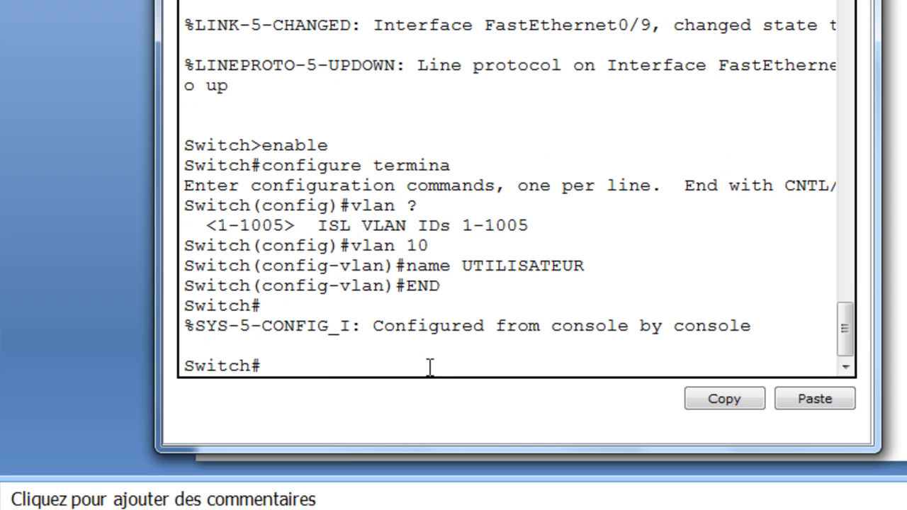
# Step: Display the switch's VLAN table with show vlan and examine the rows for VLAN 10 and default VLAN 1
pyautogui.write('SHOW ')
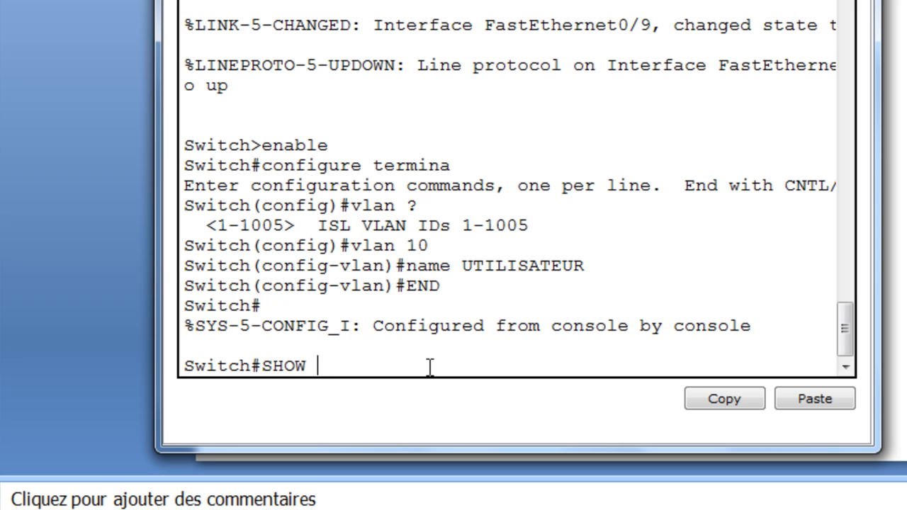
pyautogui.write('vlan')
pyautogui.press('Return')
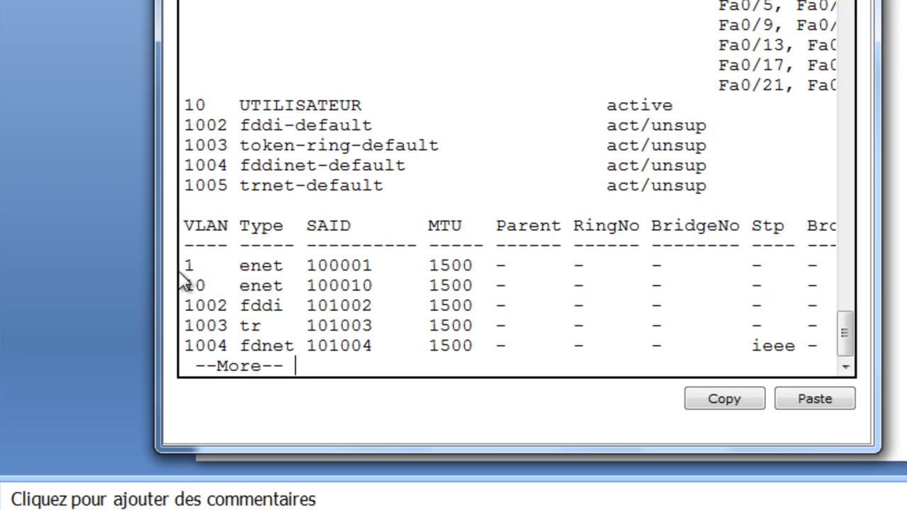
pyautogui.moveTo(185, 285); pyautogui.dragTo(595, 287)
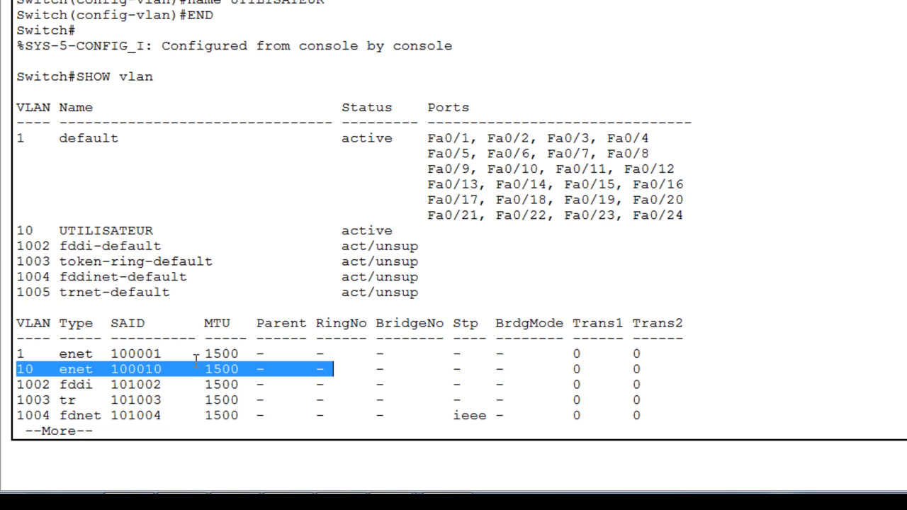
pyautogui.moveTo(17, 230)
pyautogui.mouseDown()
pyautogui.moveTo(260, 206)
pyautogui.moveTo(300, 230)
pyautogui.moveTo(413, 231)
pyautogui.mouseUp()
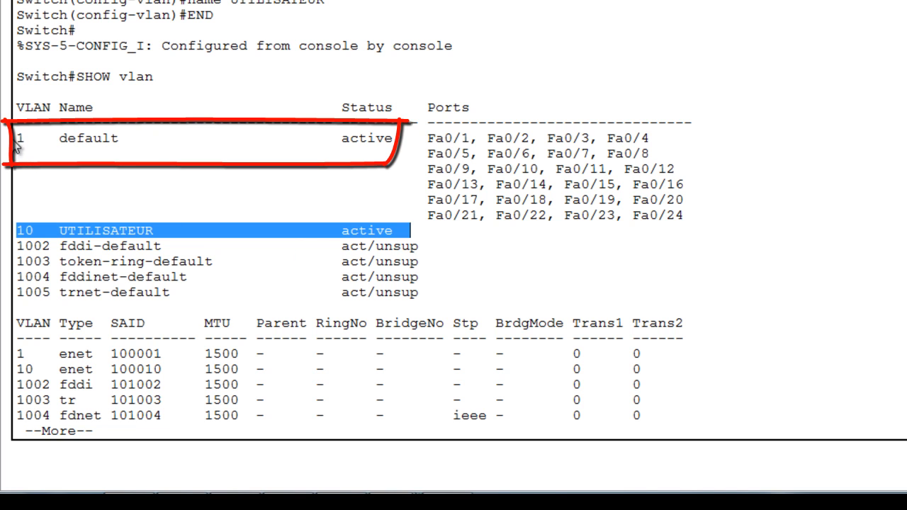
pyautogui.moveTo(19, 139); pyautogui.dragTo(369, 139)
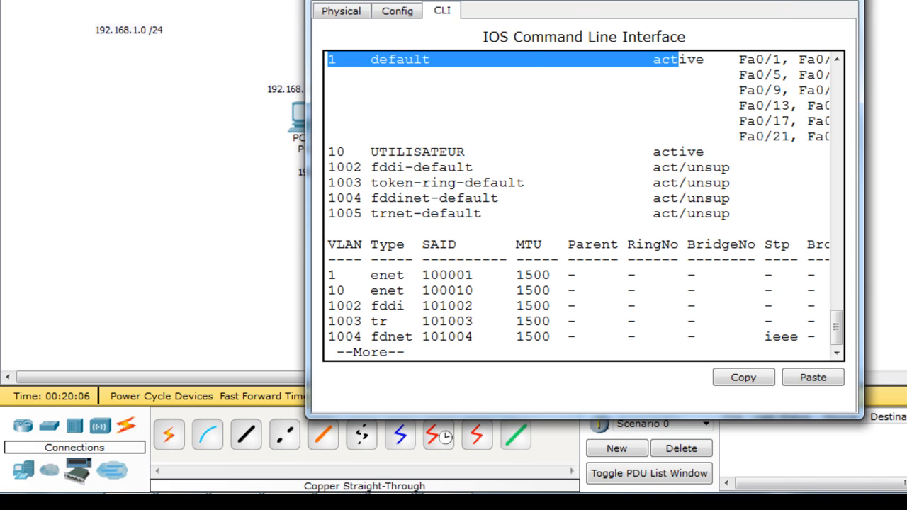
# Step: Leave the switch window and advance the VLAN configuration presentation to the next slide
pyautogui.hotkey('alt', 'F4')
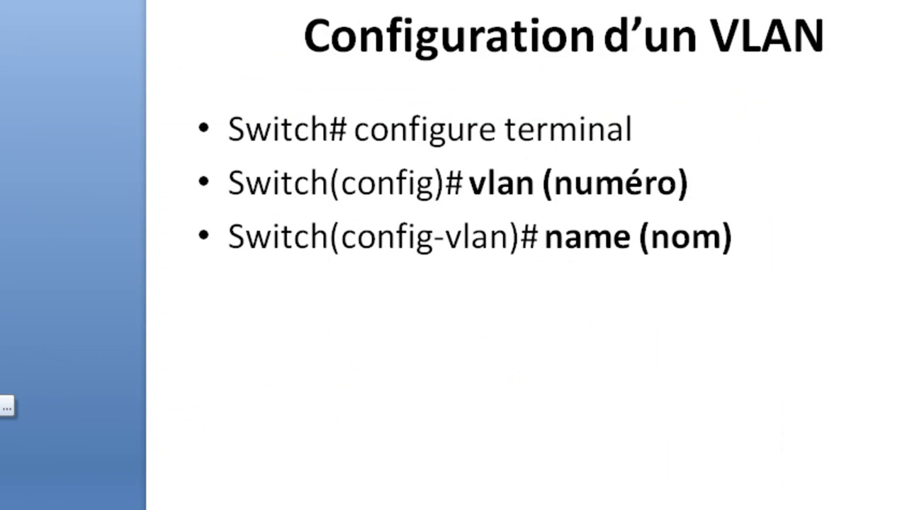
pyautogui.press('Right')
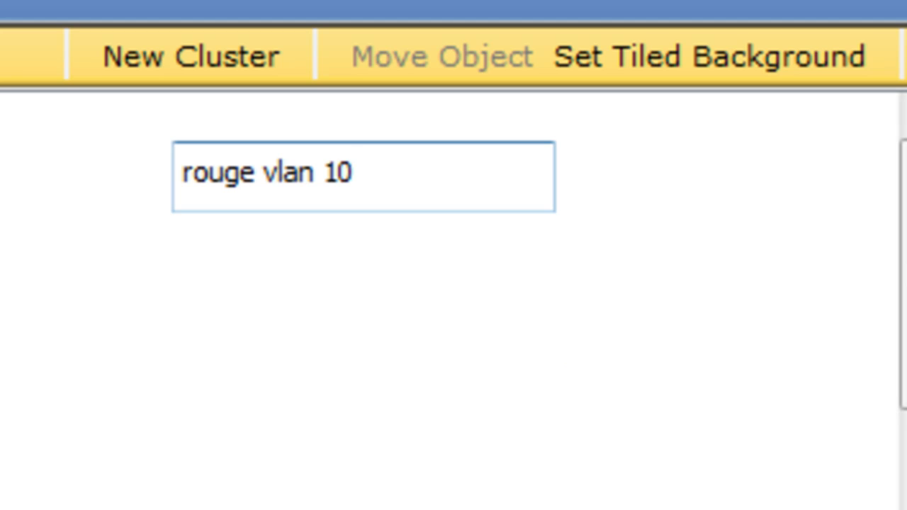
# Step: Place a workspace note reading "bleue vlan 20" below the "rouge vlan 10" note
pyautogui.click(234, 129)
pyautogui.click(166, 241)
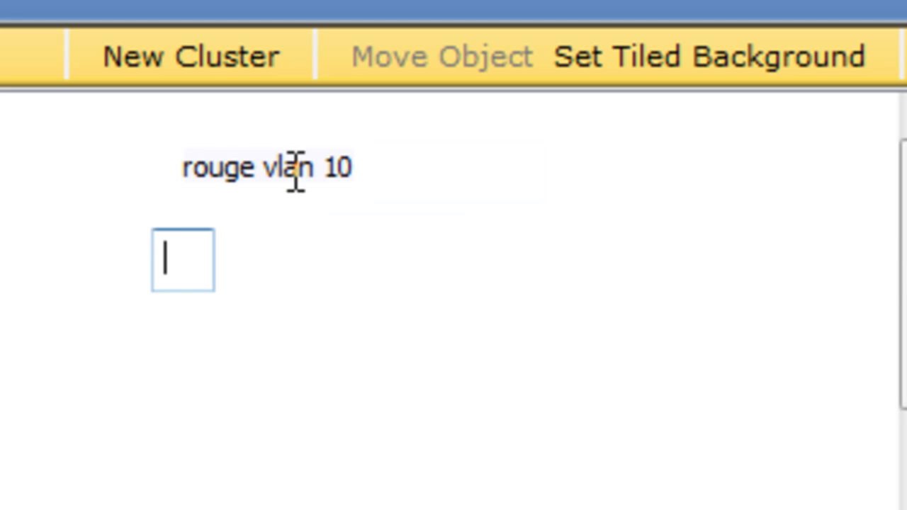
pyautogui.write('bl')
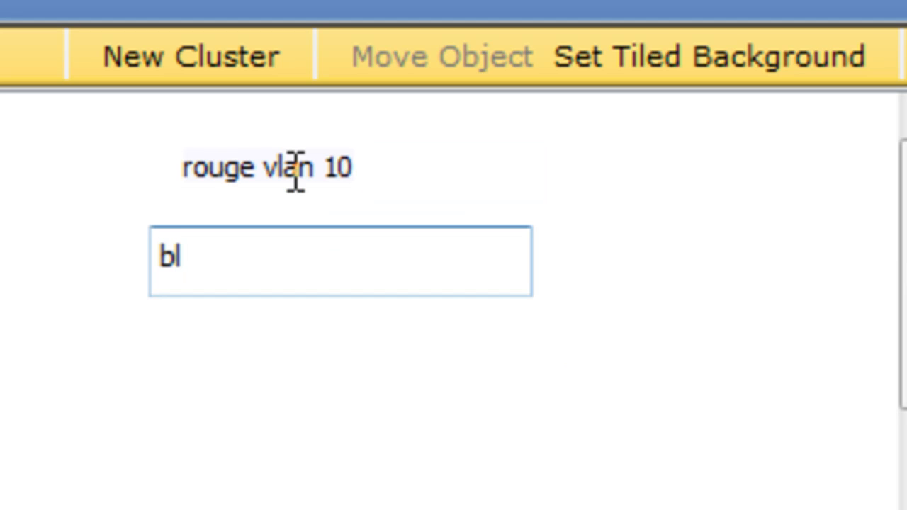
pyautogui.write('eu')
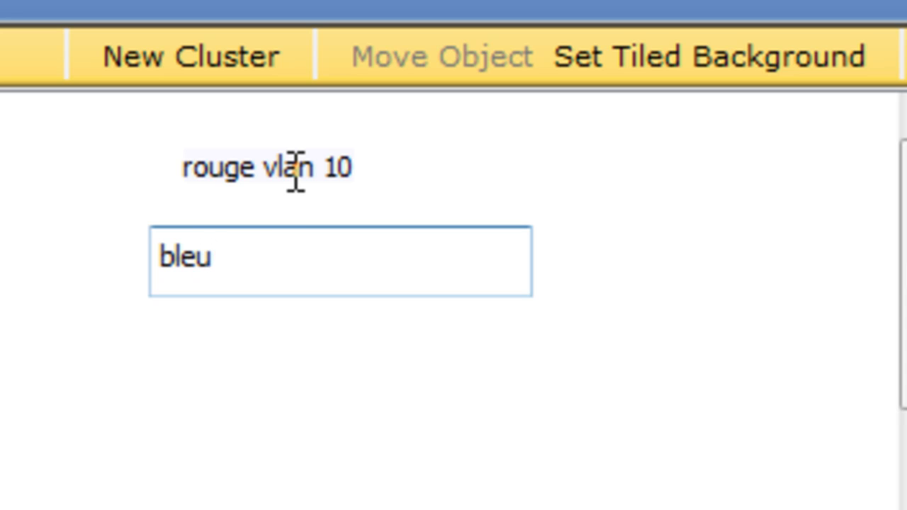
pyautogui.write('e v')
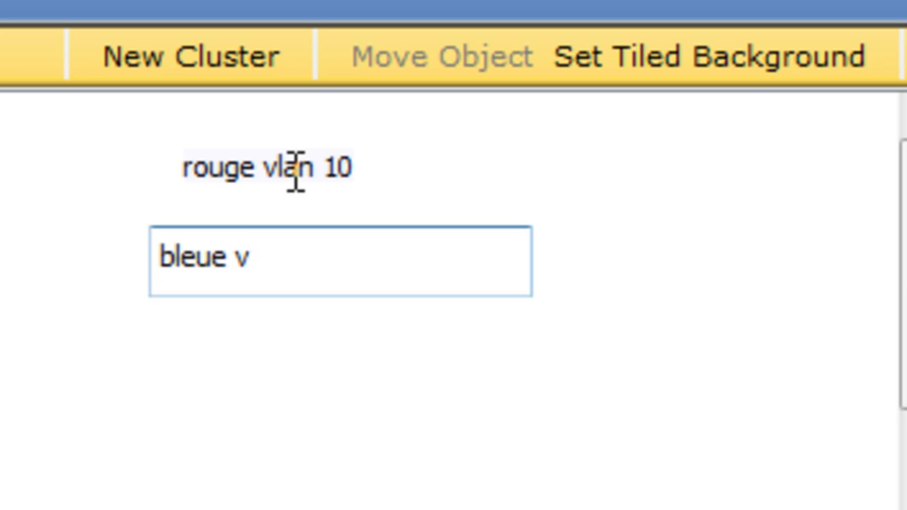
pyautogui.write('lan ')
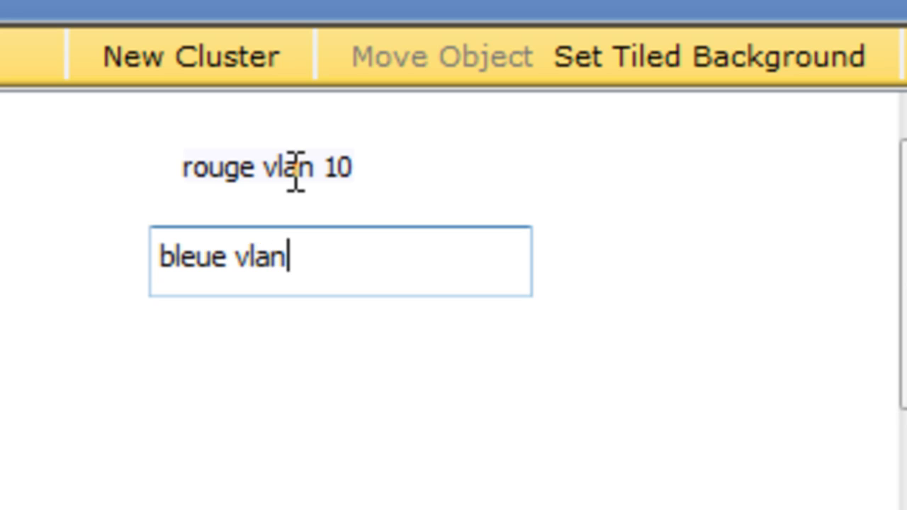
pyautogui.write('20')
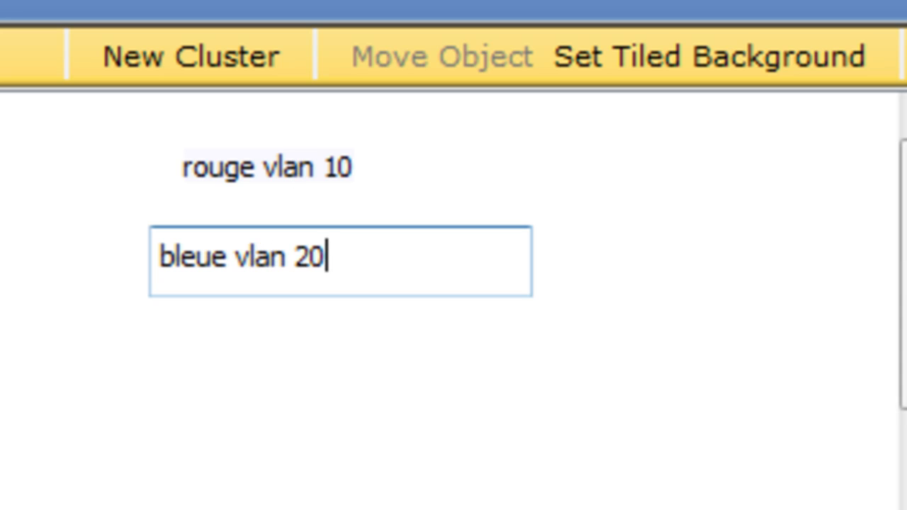
# Step: Finish the paged VLAN listing in Switch0's CLI and enter global configuration mode with conf t
pyautogui.click(742, 481)
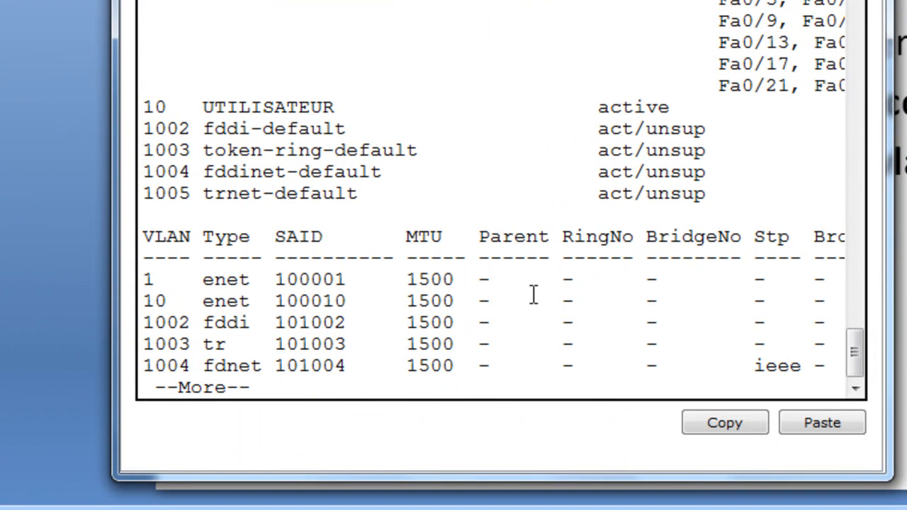
pyautogui.click(560, 107)
pyautogui.press('Return')
pyautogui.press('Return')
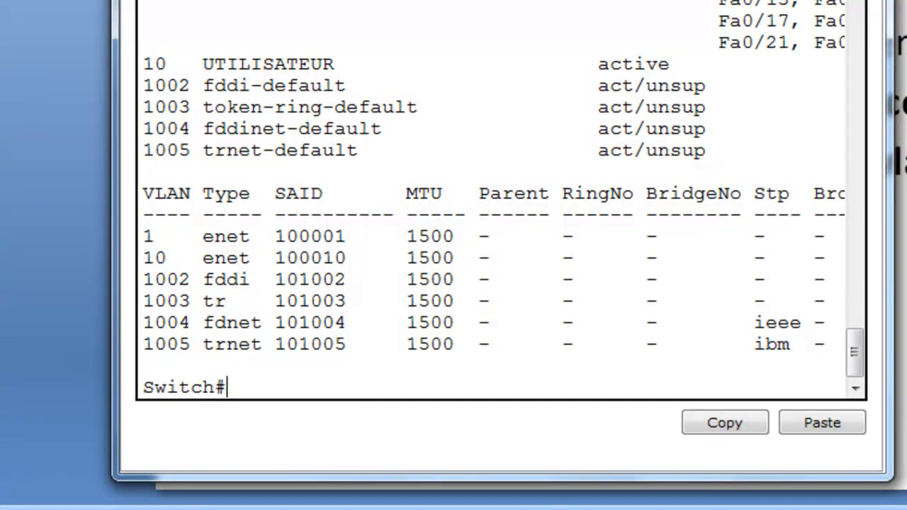
pyautogui.write('conf')
pyautogui.write(' t')
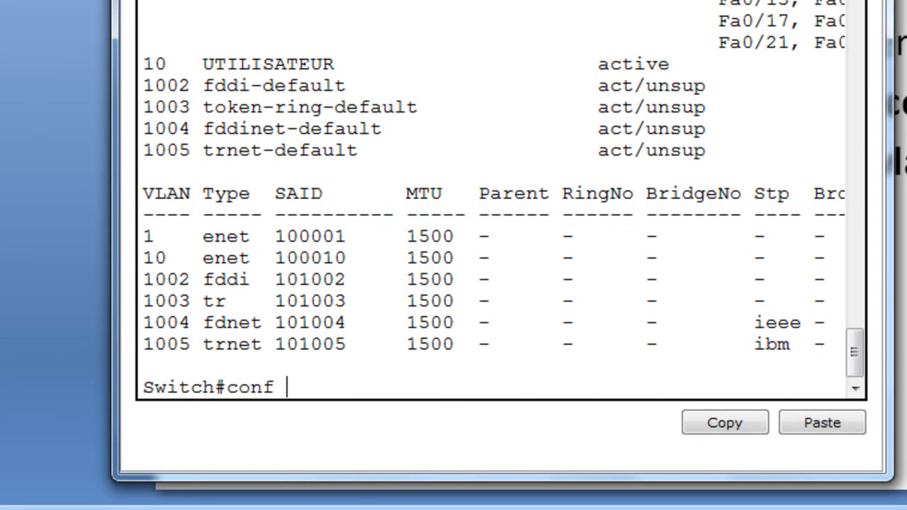
pyautogui.press('Return')
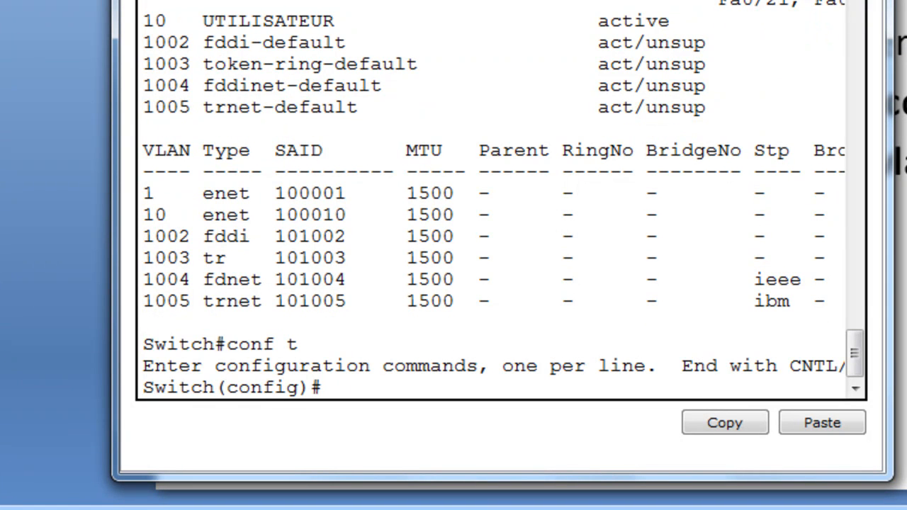
# Step: Check the network topology and enter interface configuration mode for f0/1 on Switch0
pyautogui.write('i')
pyautogui.moveTo(146, 446)
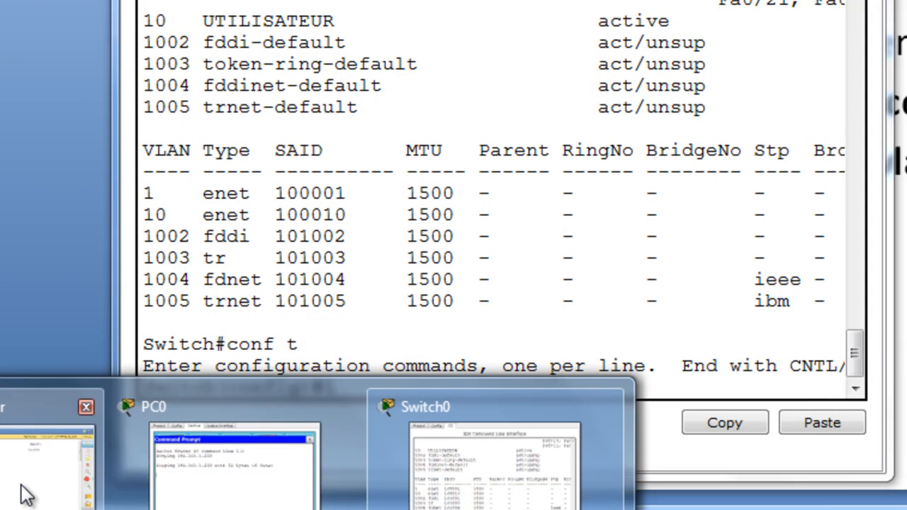
pyautogui.click(21, 496)
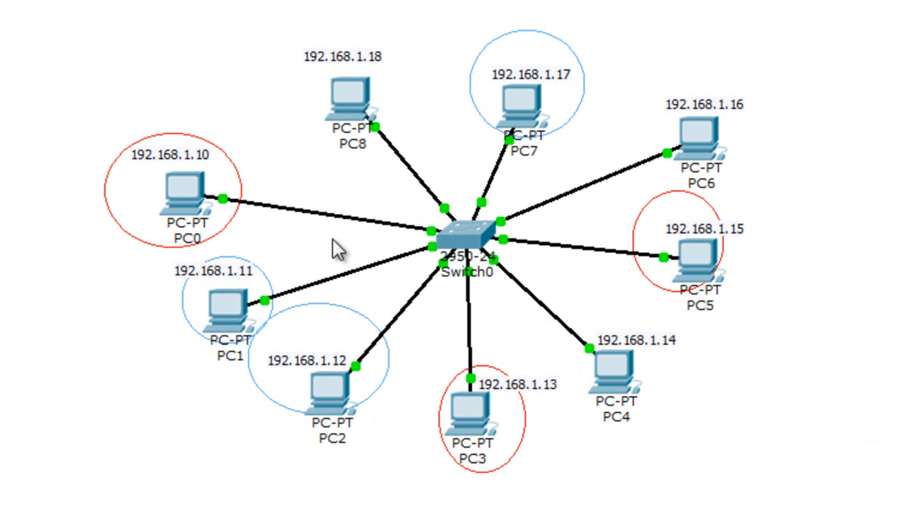
pyautogui.moveTo(431, 234)
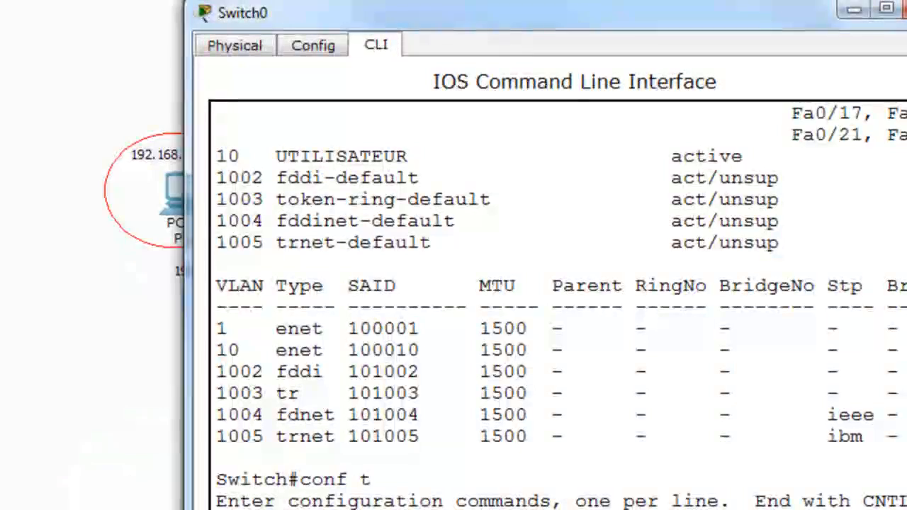
pyautogui.write('interf')
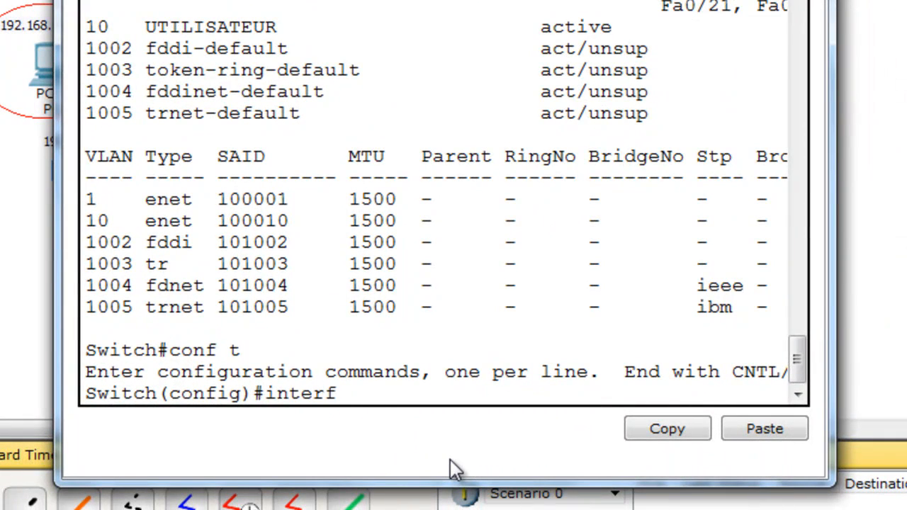
pyautogui.write('ace f')
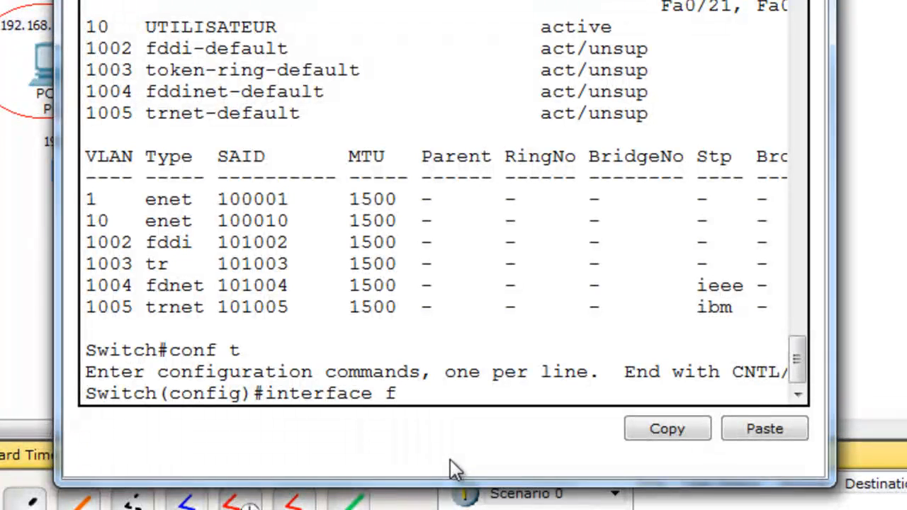
pyautogui.write('0/1')
pyautogui.press('Return')
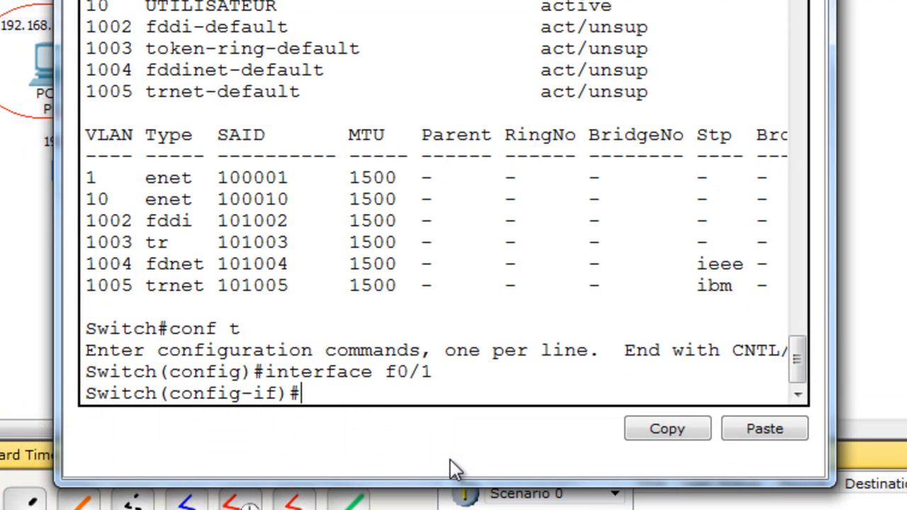
# Step: Set interface f0/1 to access mode with switchport mode access
pyautogui.write('swi')
pyautogui.press('Tab')
pyautogui.write('mode acc')
pyautogui.press('Tab')
pyautogui.press('Return')
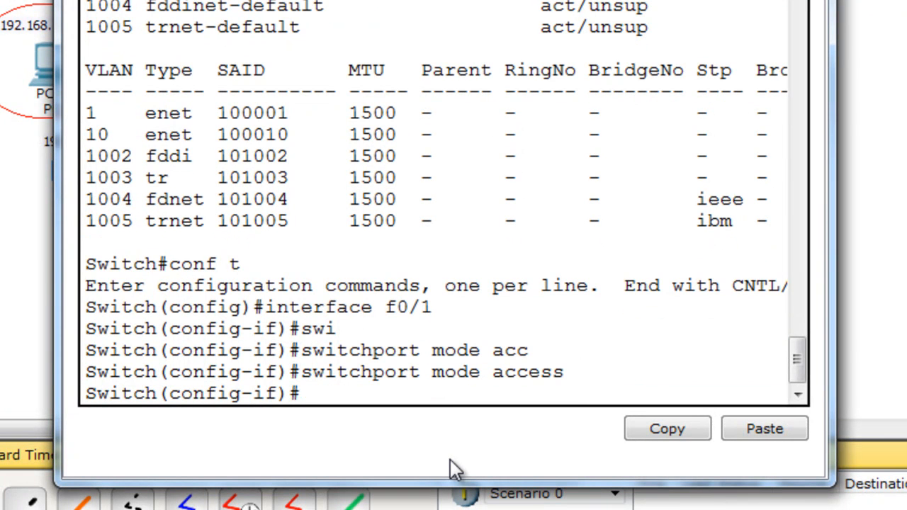
# Step: Assign interface f0/1 to VLAN 10 with switchport access vlan 10 and leave the switch window
pyautogui.write('switc')
pyautogui.press('Tab')
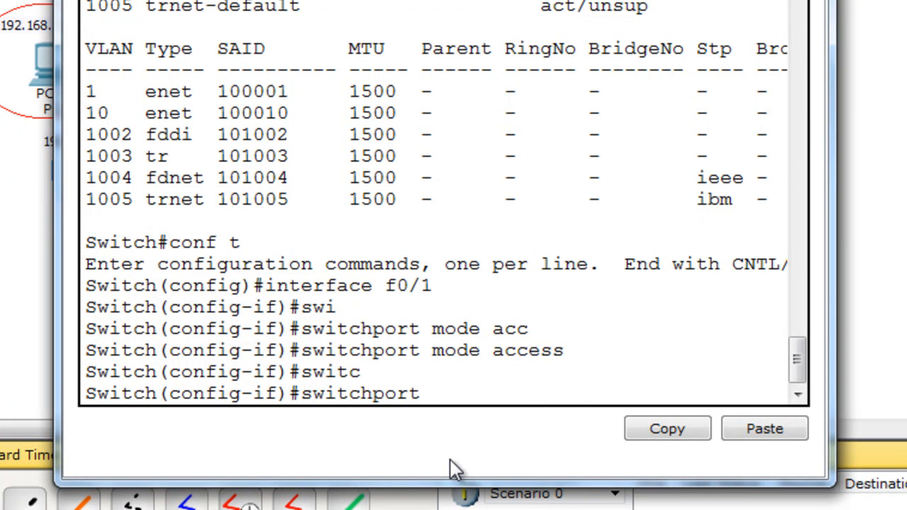
pyautogui.write('ac')
pyautogui.press('Tab')
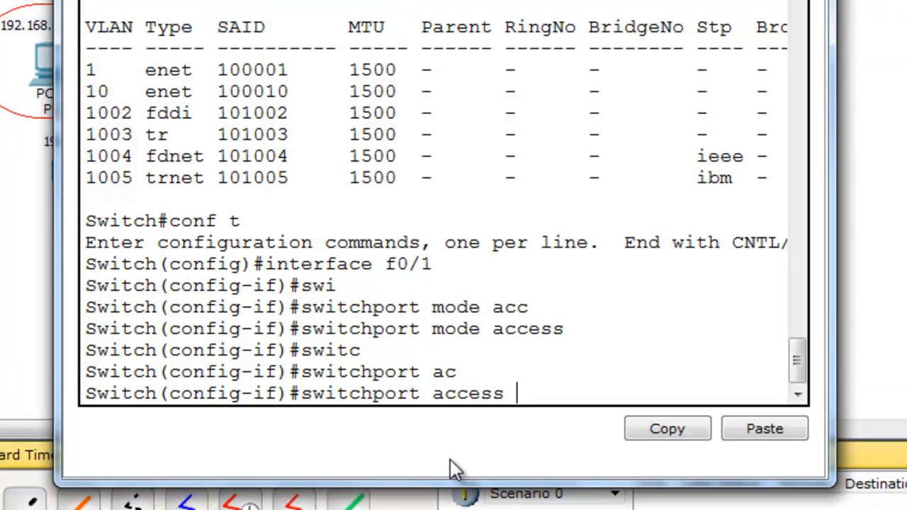
pyautogui.write('vlan 10')
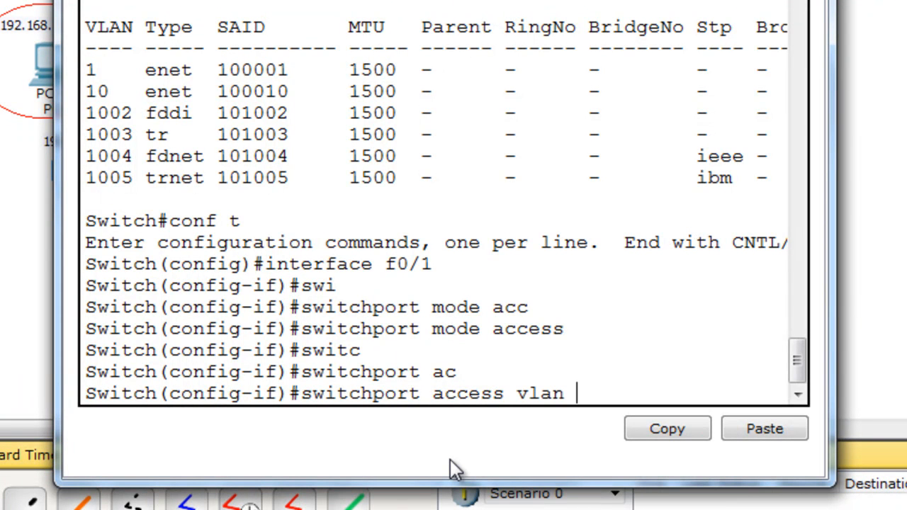
pyautogui.press('Return')
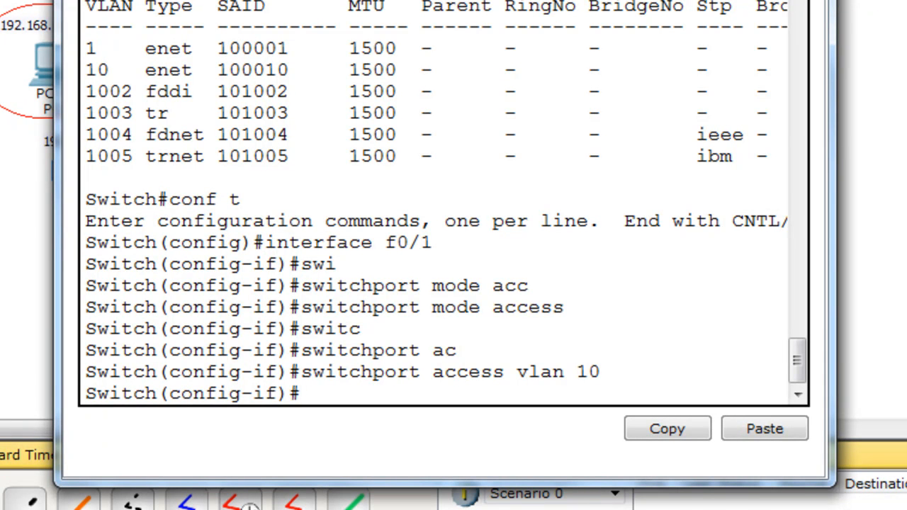
pyautogui.hotkey('alt', 'F4')
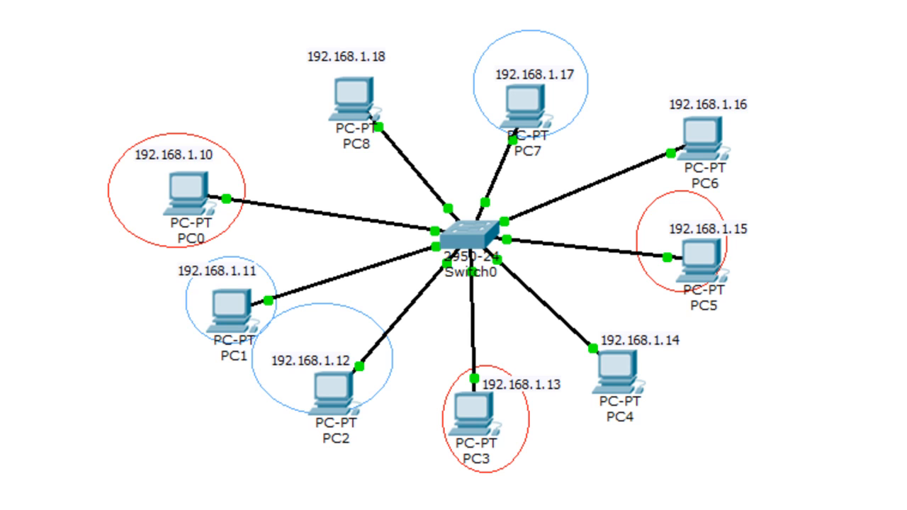
# Step: Rerun the broadcast ping to 192.168.1.255 from PC0's command prompt and return to the topology
pyautogui.click(192, 177)
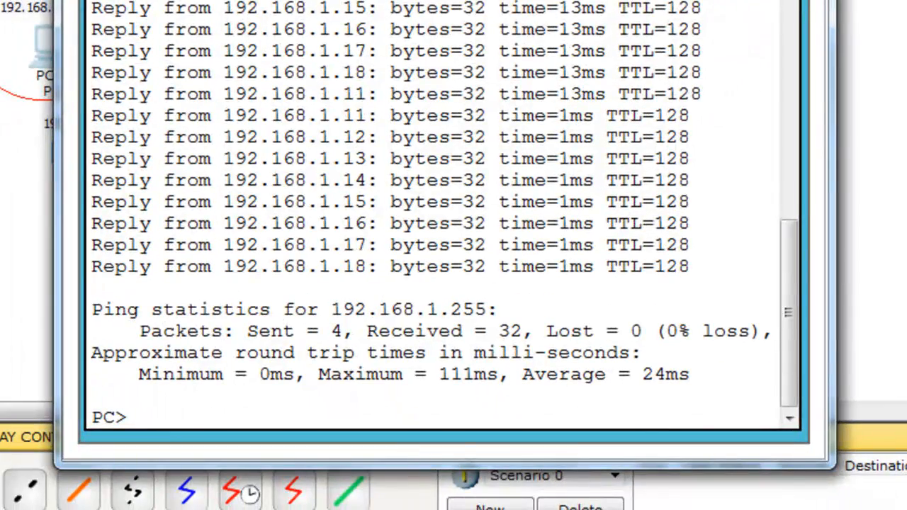
pyautogui.moveTo(283, 0); pyautogui.dragTo(297, 0)
pyautogui.click(173, 375)
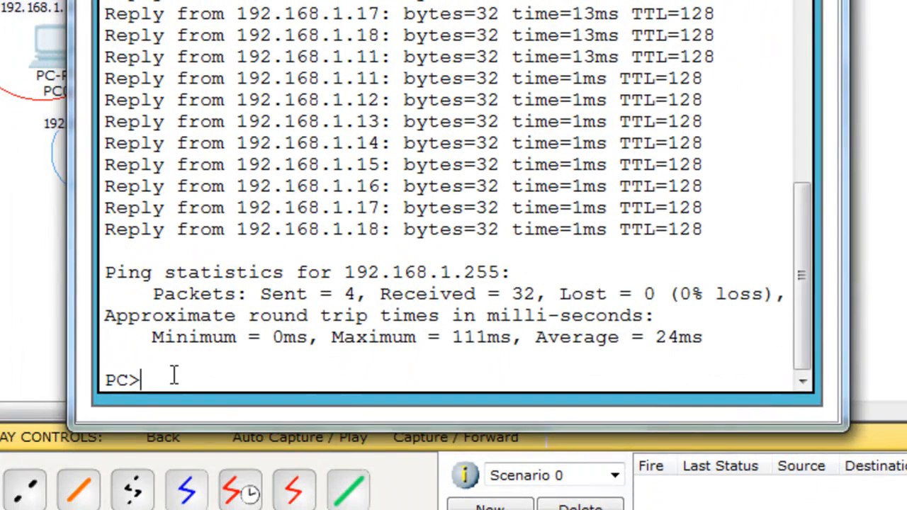
pyautogui.press('Up')
pyautogui.press('Return')
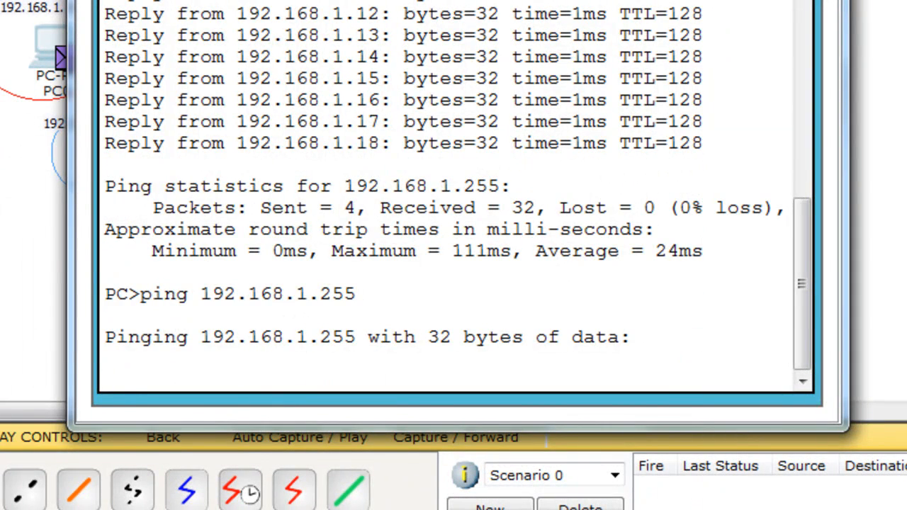
pyautogui.click(750, 0)
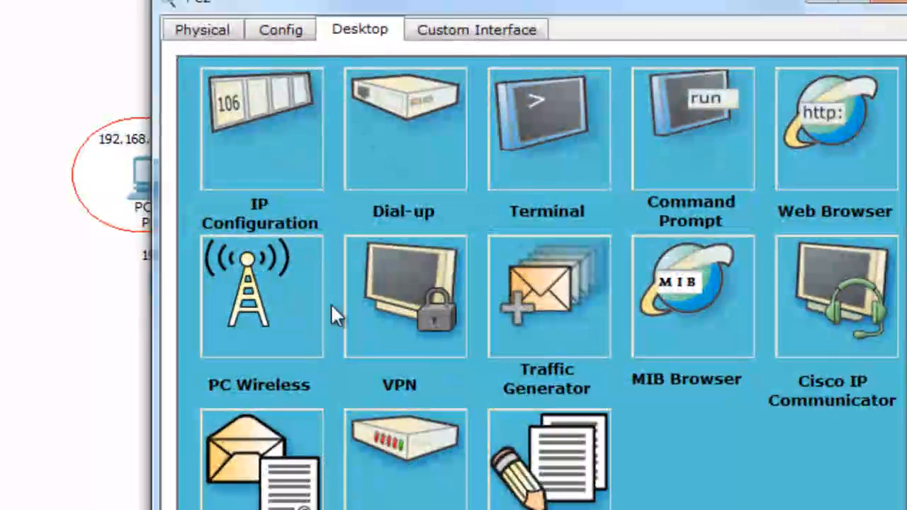
# Step: Open PC2's Command Prompt and interrupt its broadcast ping to 192.168.1.255
pyautogui.click(663, 106)
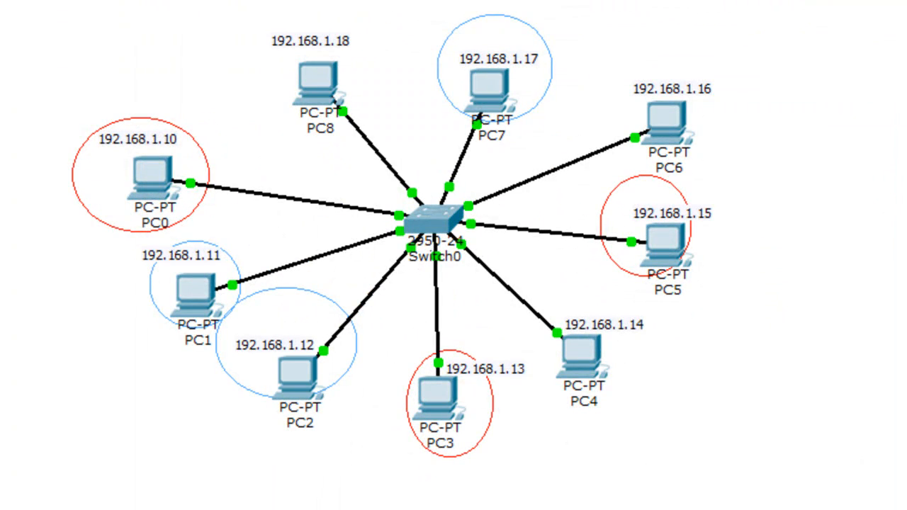
pyautogui.click(311, 407)
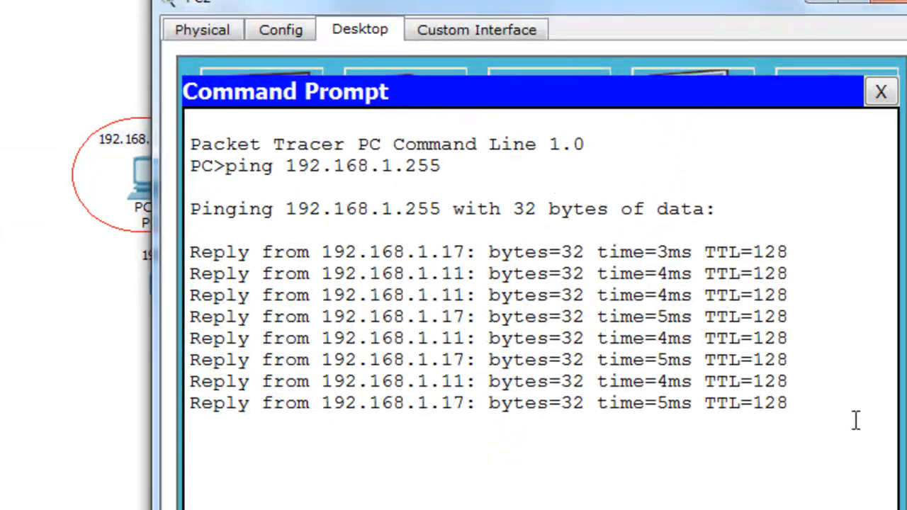
pyautogui.hotkey('ctrl', 'c')
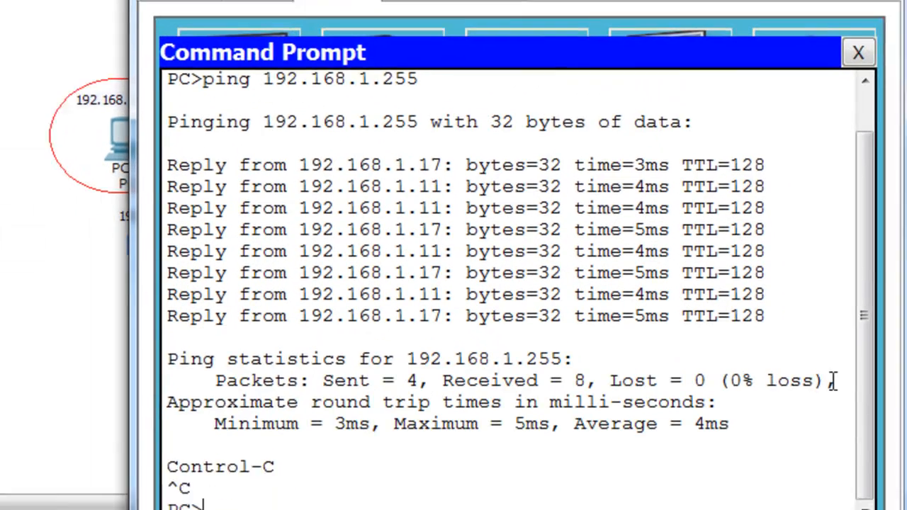
# Step: Repeat the ping to 192.168.1.255 from PC2 and return to the topology to watch the packets
pyautogui.write('ping')
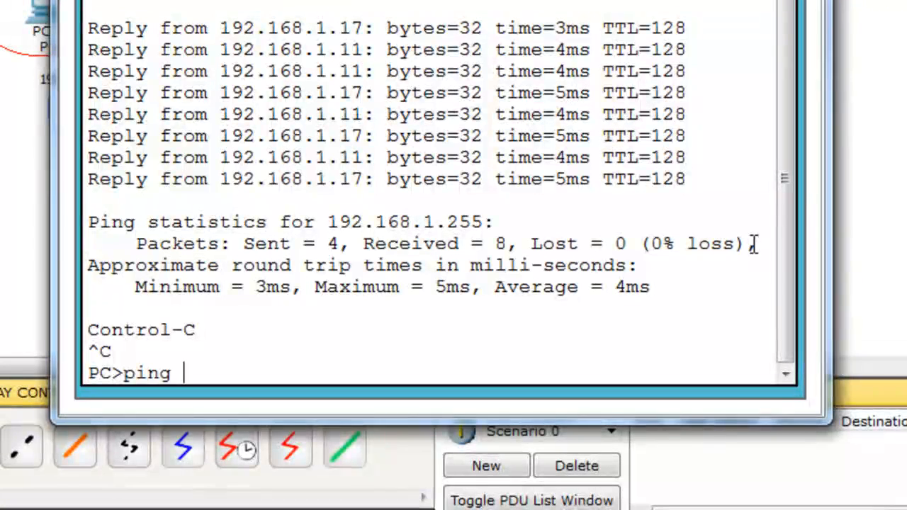
pyautogui.press('BackSpace')
pyautogui.press('BackSpace')
pyautogui.press('BackSpace')
pyautogui.press('BackSpace')
pyautogui.press('BackSpace')
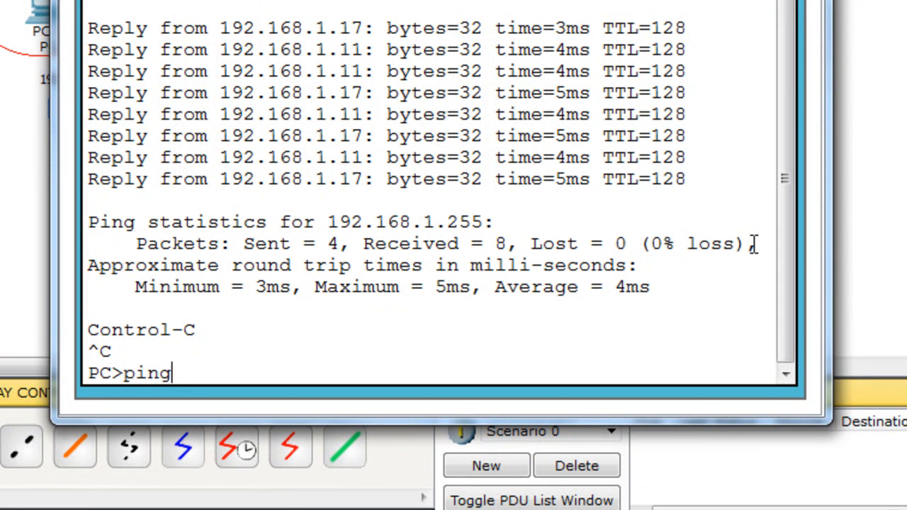
pyautogui.press('Up')
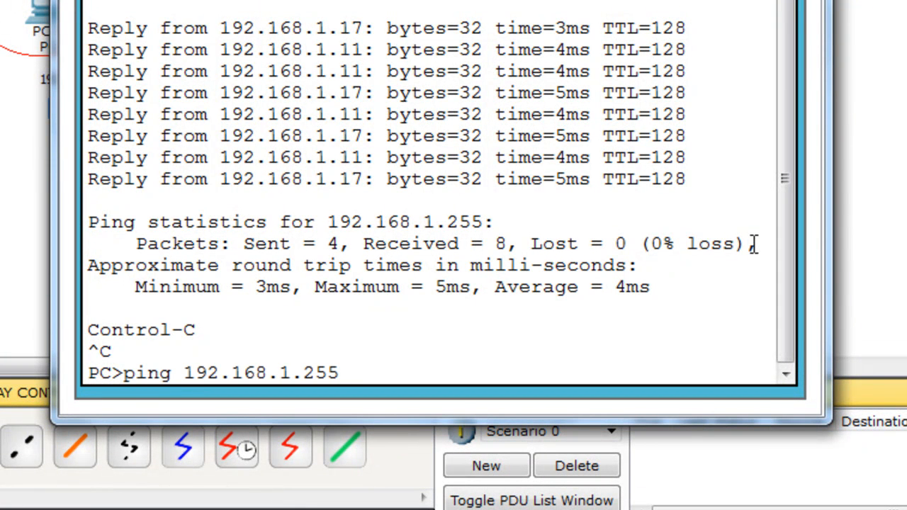
pyautogui.press('Return')
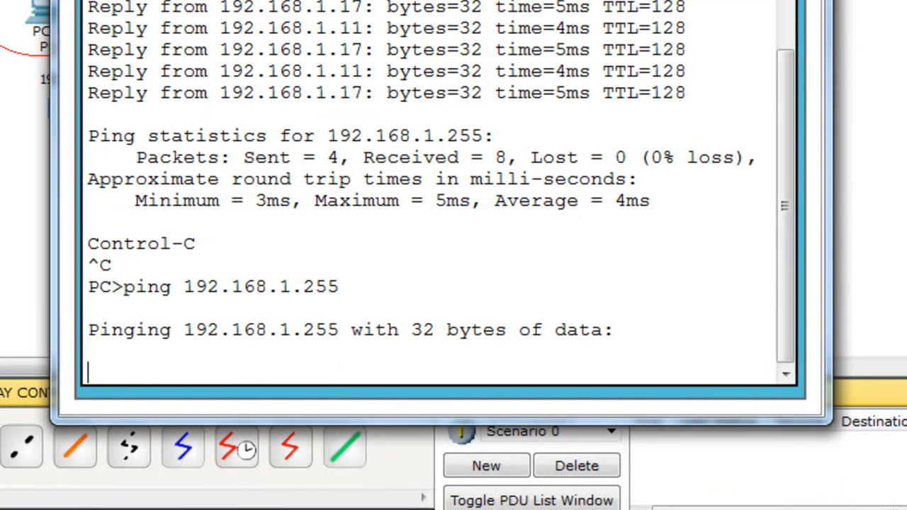
pyautogui.click(708, 2)
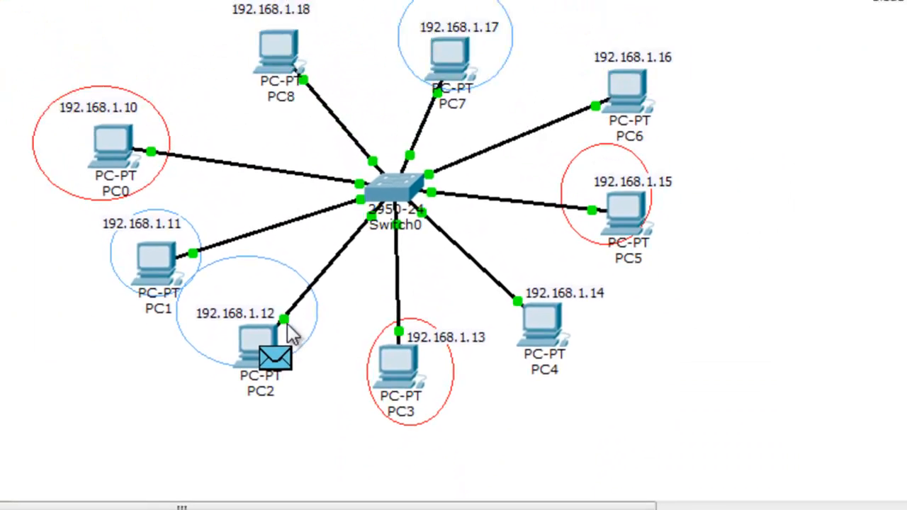